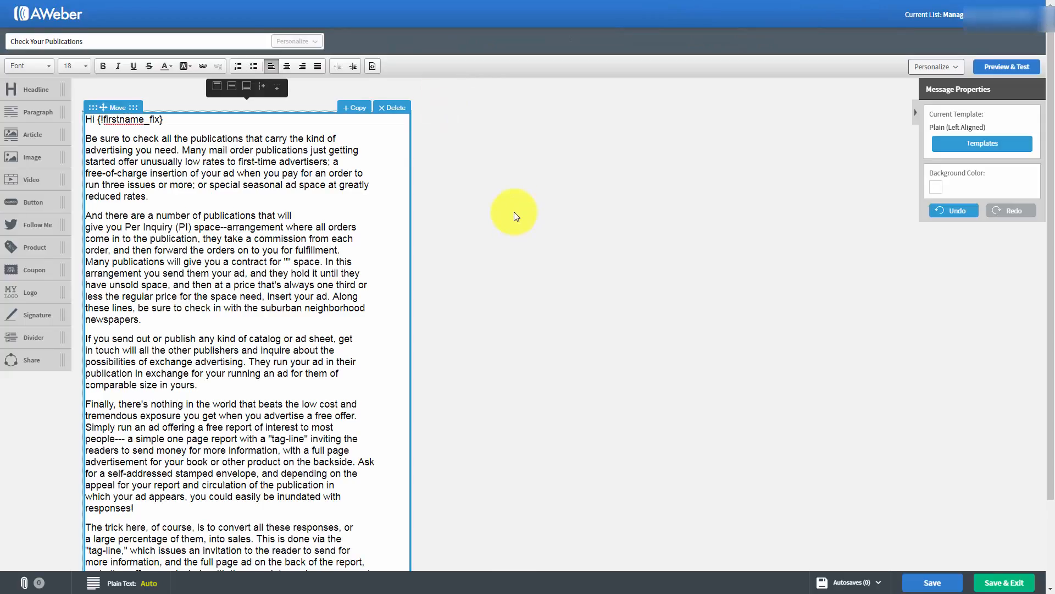
- Save the Check Your Publications message, exit the editor, and open its broadcast scheduling settings
{"action": "left_click", "coordinate": [988, 585]}
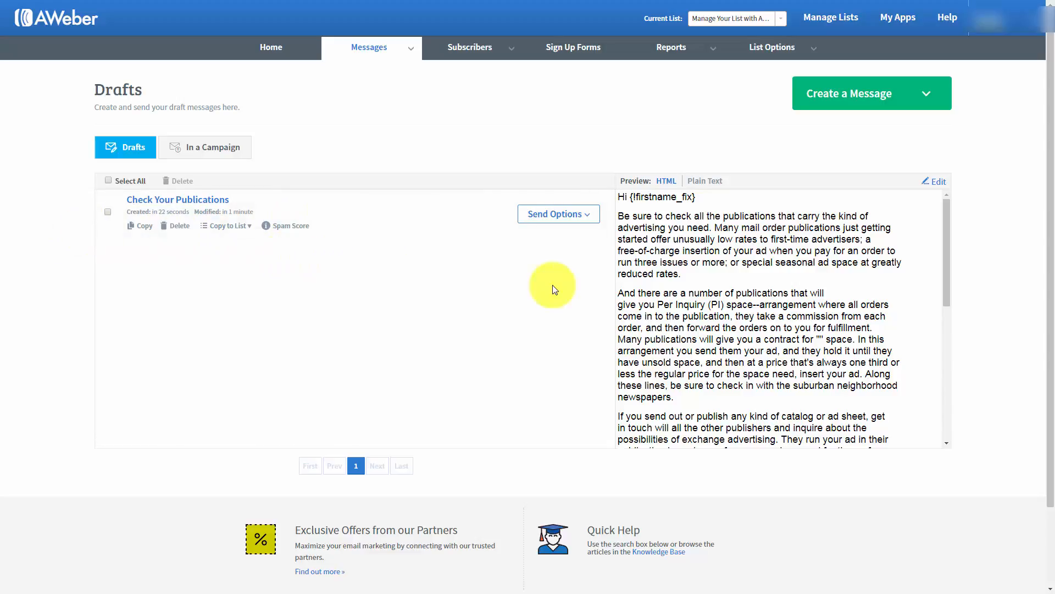
{"action": "left_click", "coordinate": [587, 219]}
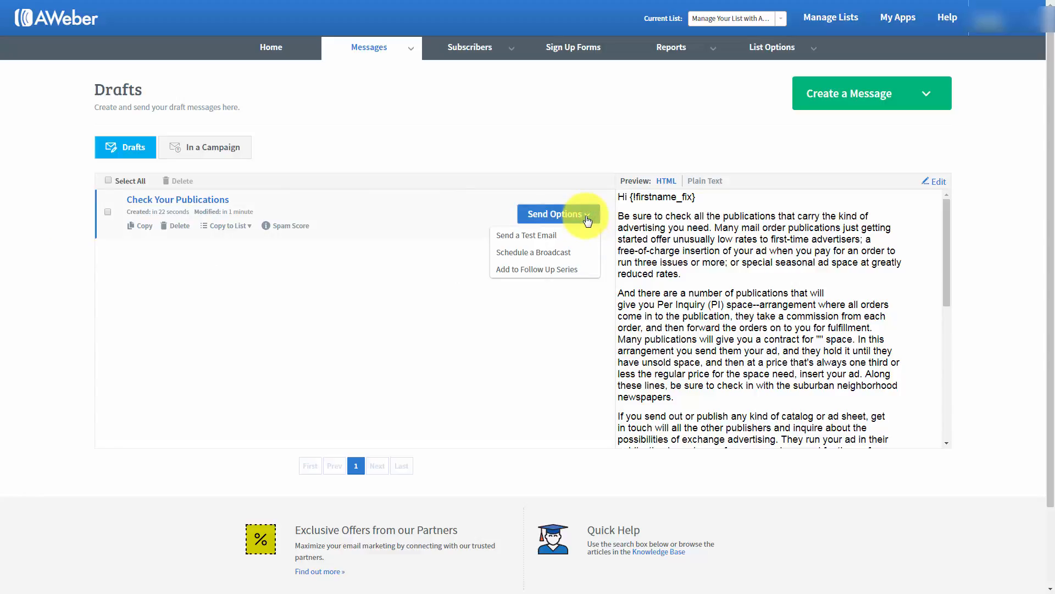
{"action": "left_click", "coordinate": [521, 256]}
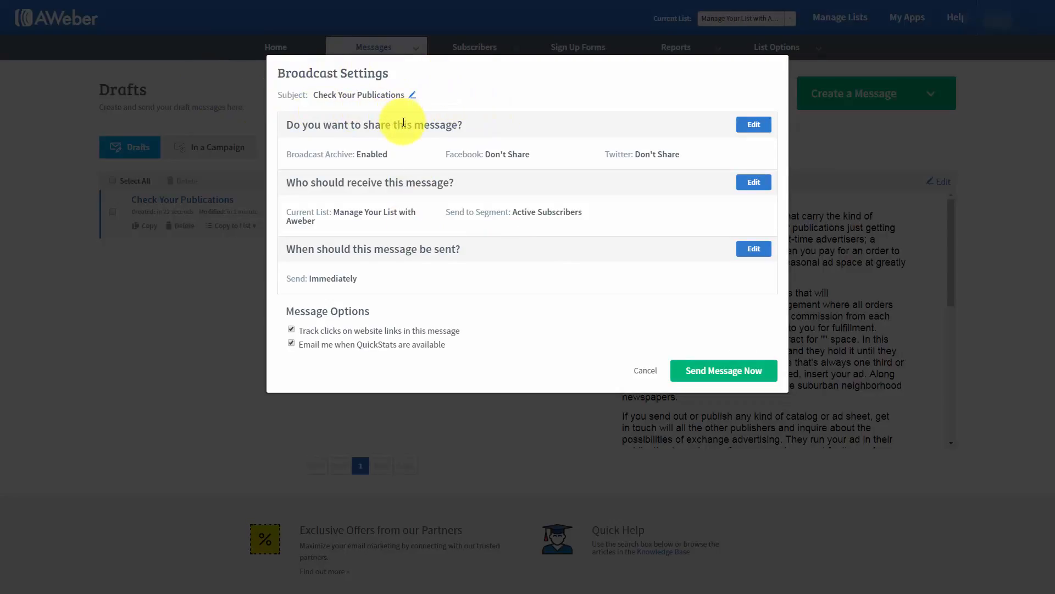
- Check the broadcast's subject, and apply the sharing settings with Broadcast Archive enabled and no Facebook or Twitter posting
{"action": "left_click", "coordinate": [413, 96]}
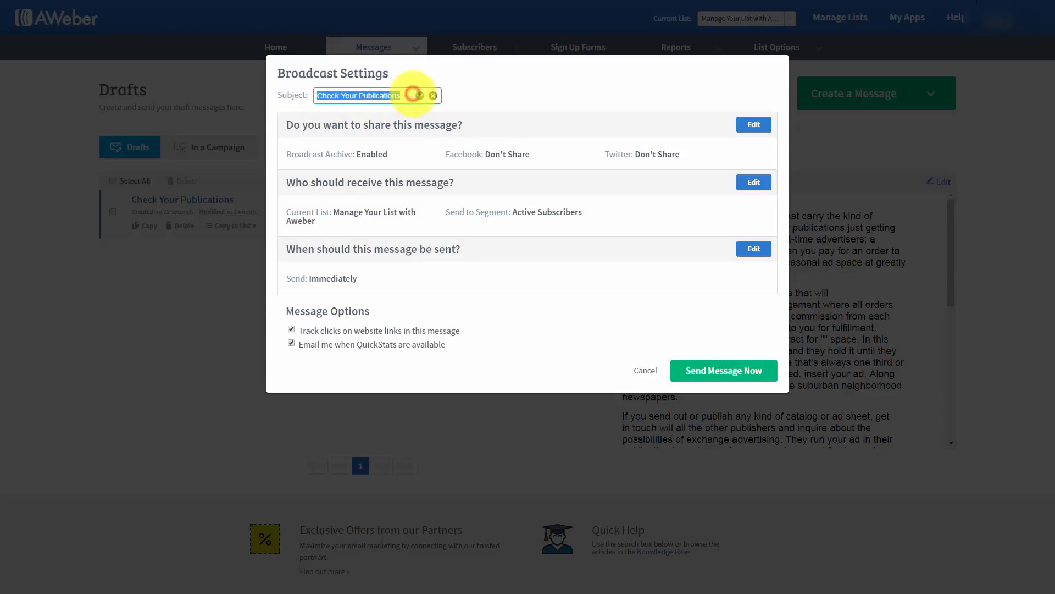
{"action": "left_click", "coordinate": [432, 95]}
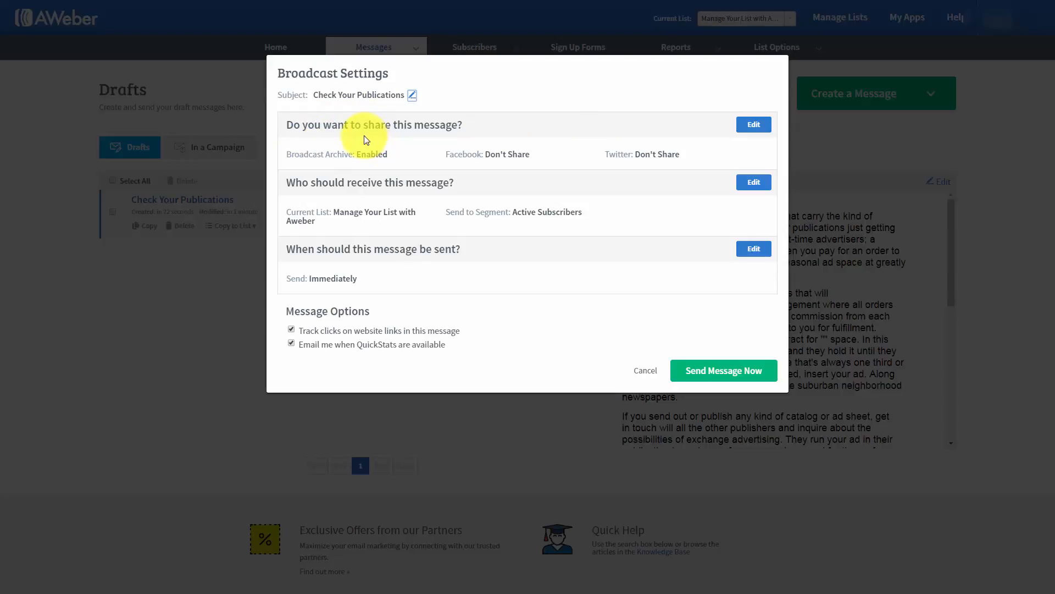
{"action": "left_click", "coordinate": [753, 125]}
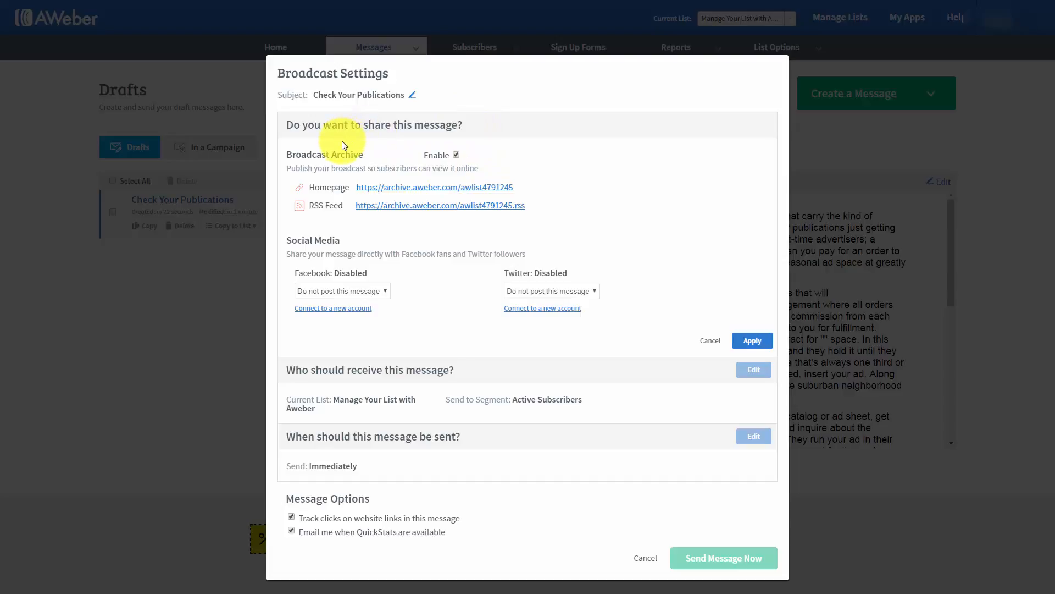
{"action": "left_click", "coordinate": [391, 192]}
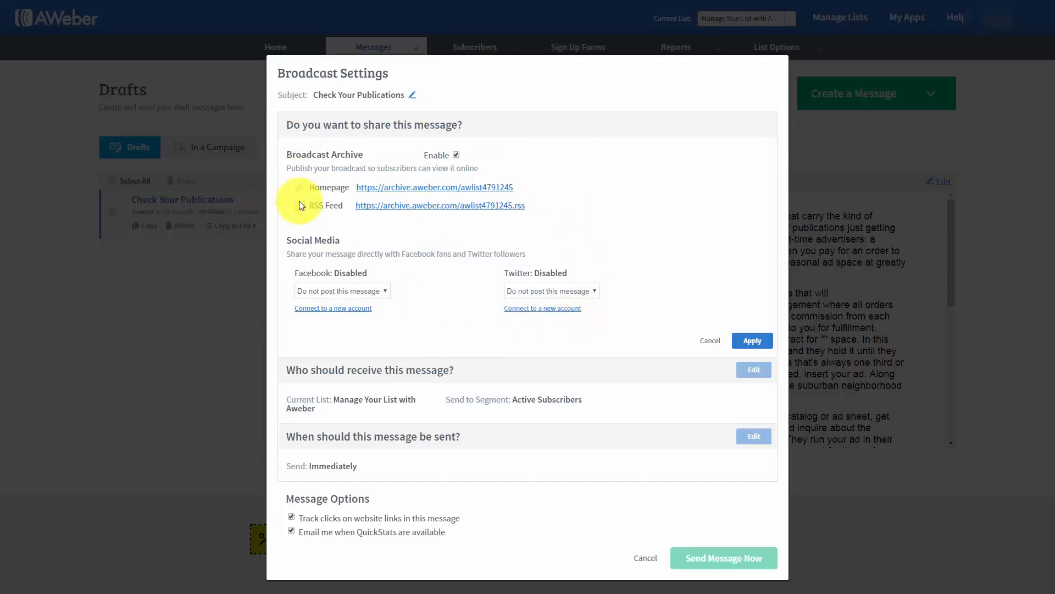
{"action": "left_click", "coordinate": [752, 341]}
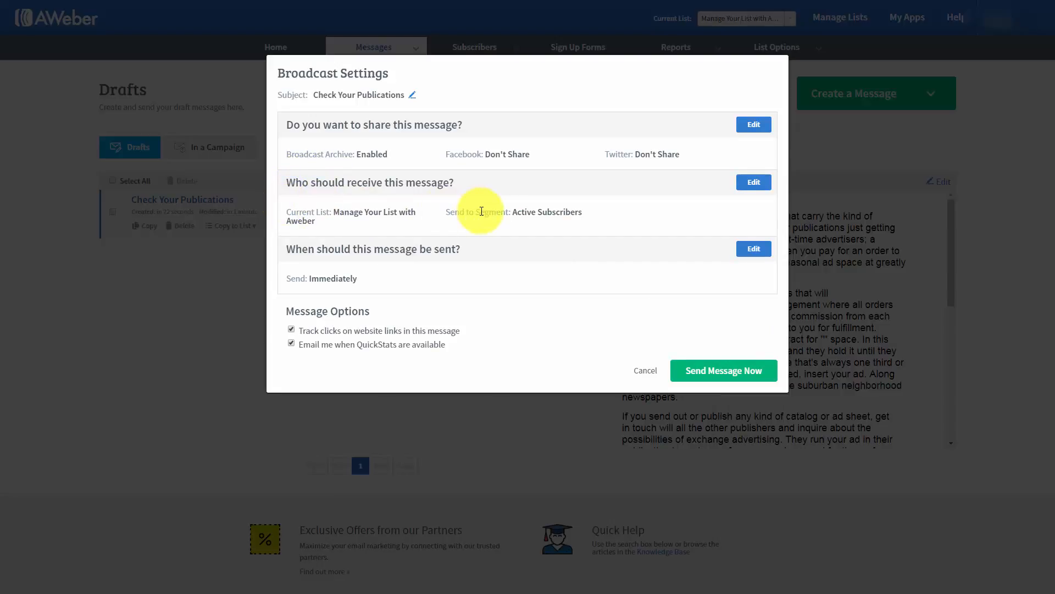
- Edit the broadcast recipients to include subscribers on the first two available lists and exclude those on the third list
{"action": "left_click", "coordinate": [754, 185]}
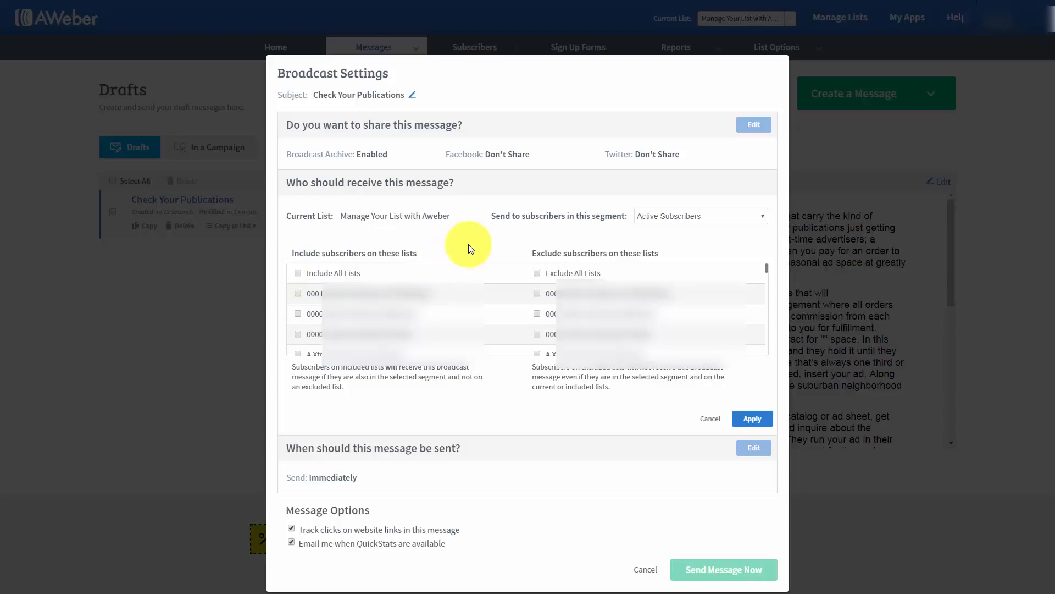
{"action": "left_click", "coordinate": [298, 293]}
{"action": "left_click", "coordinate": [298, 313]}
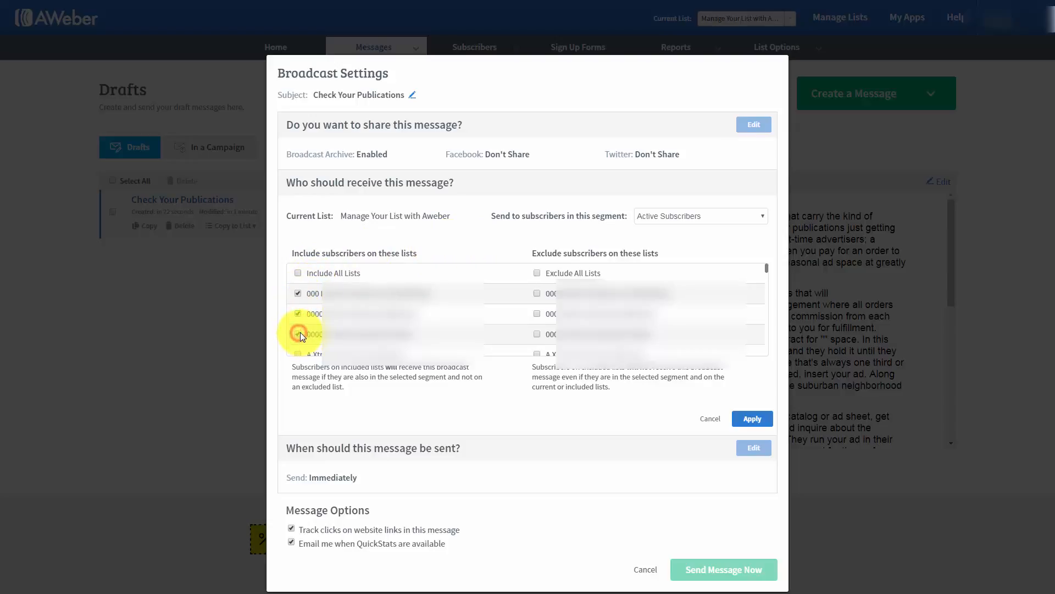
{"action": "left_click", "coordinate": [537, 334]}
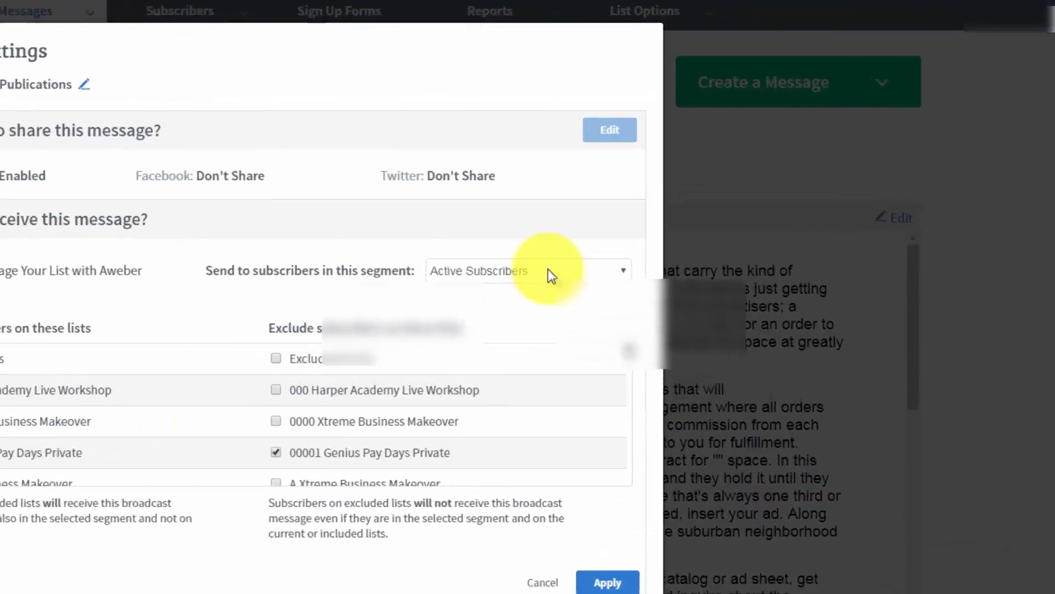
- Choose the Active Subscribers segment for the broadcast and apply the recipient settings
{"action": "left_click", "coordinate": [714, 217]}
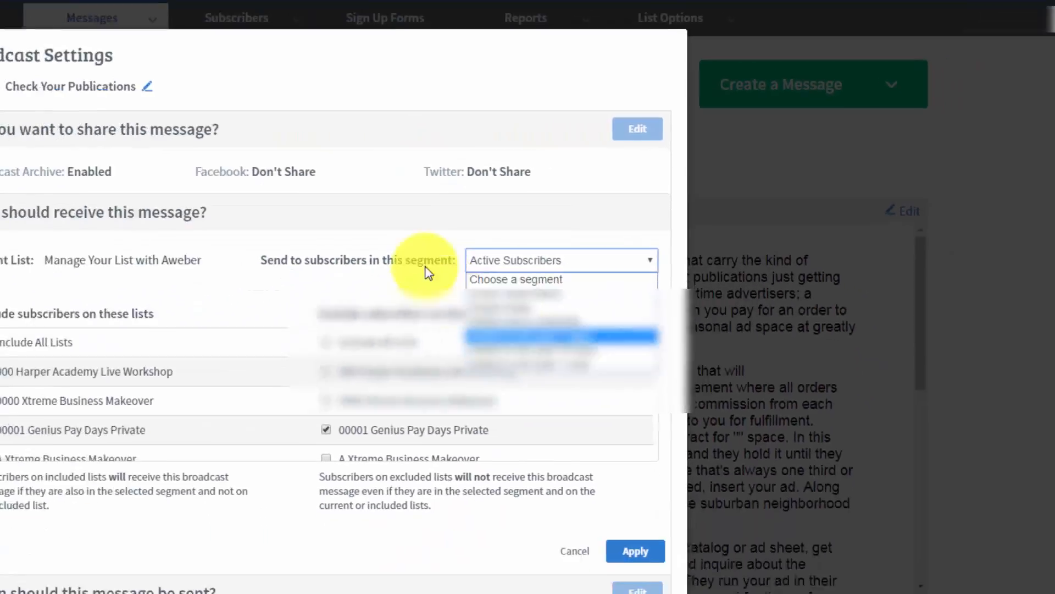
{"action": "left_click", "coordinate": [592, 194]}
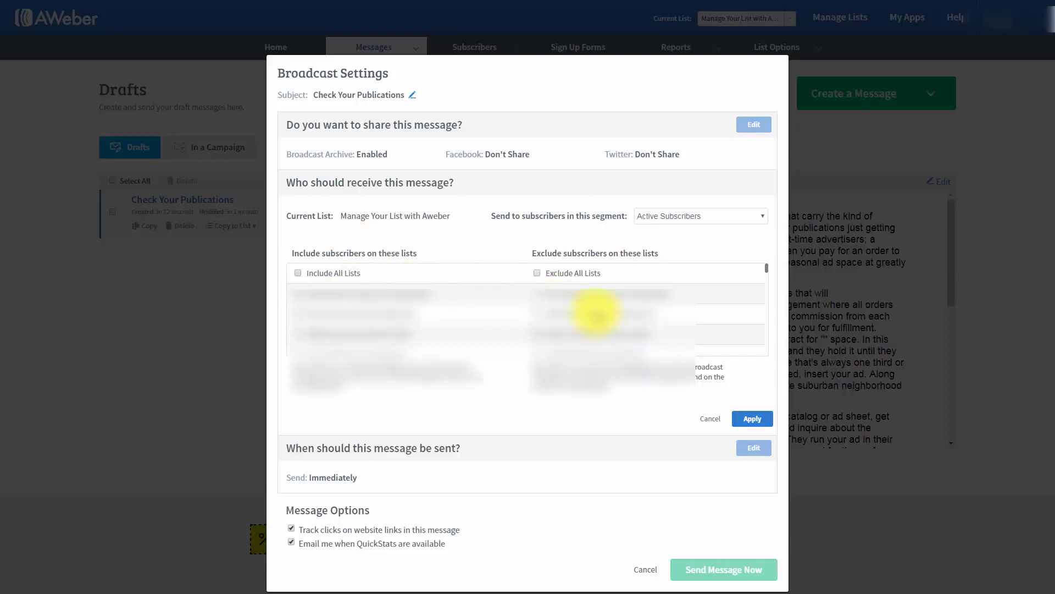
{"action": "left_click", "coordinate": [702, 222]}
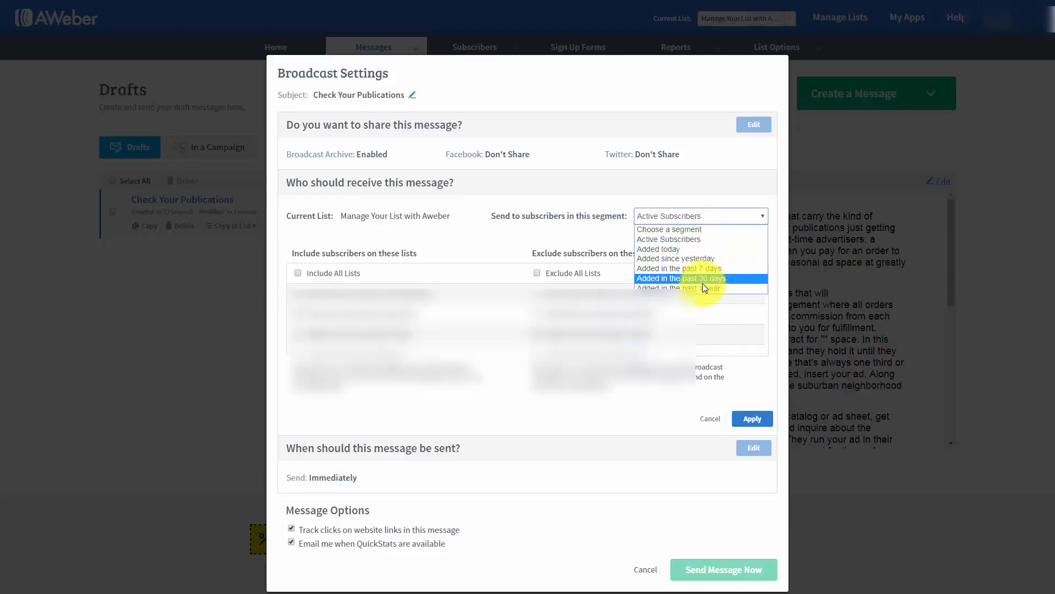
{"action": "left_click", "coordinate": [651, 239]}
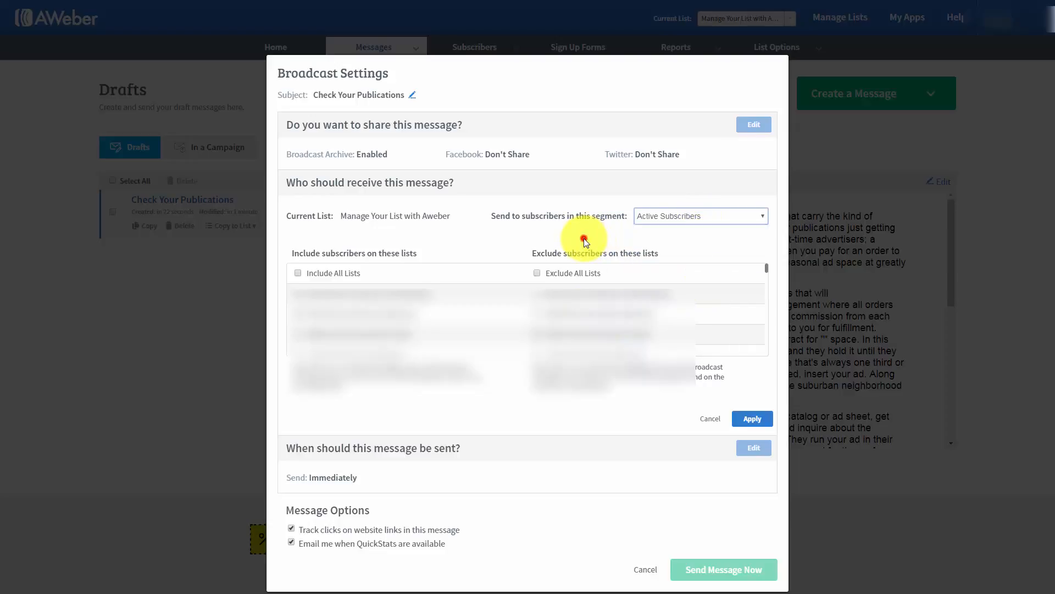
{"action": "left_click", "coordinate": [742, 419]}
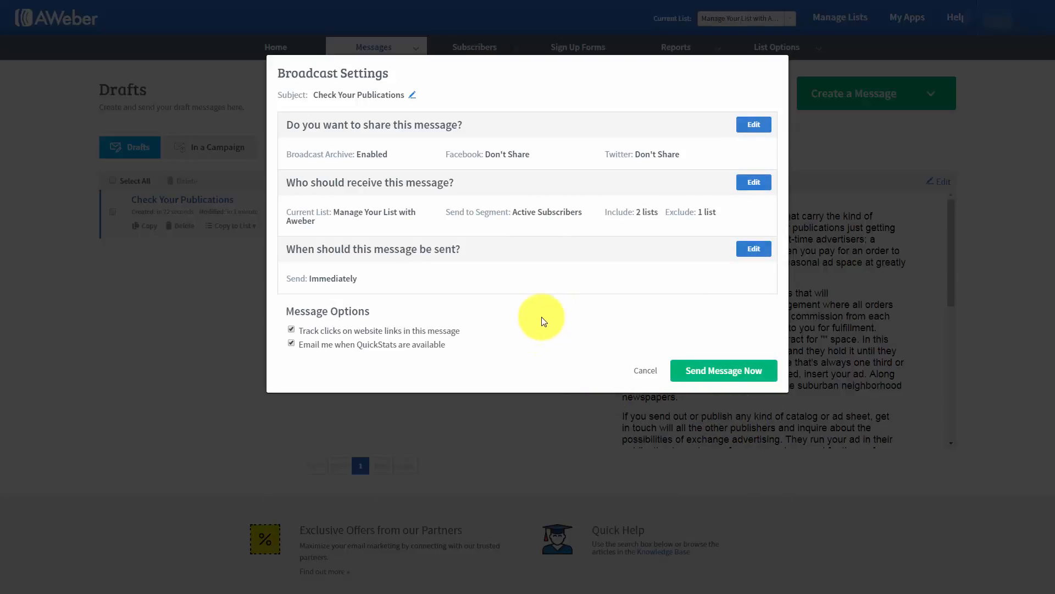
{"action": "left_click", "coordinate": [751, 249]}
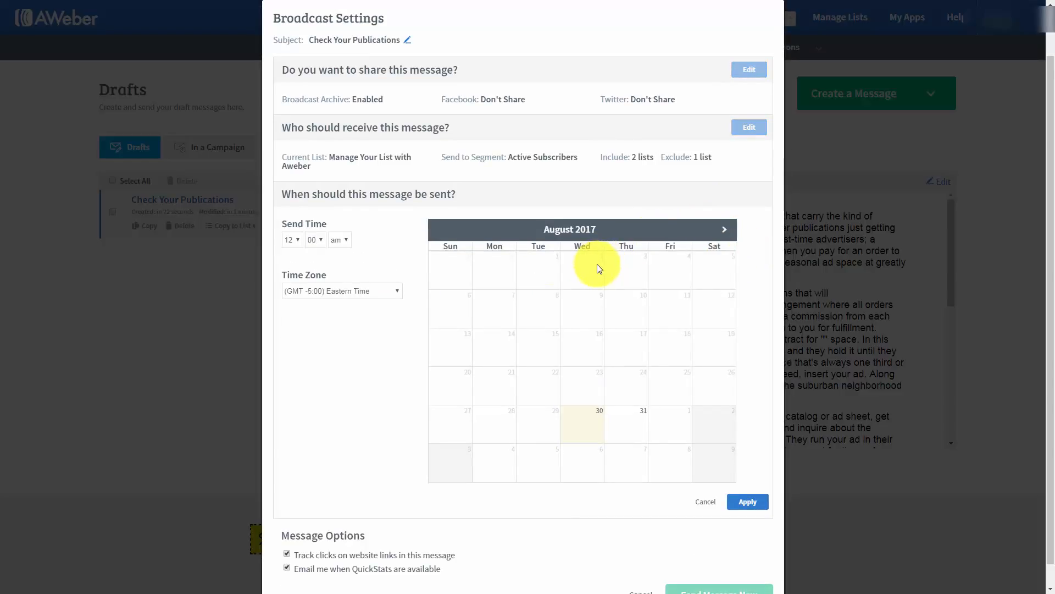
{"action": "left_click", "coordinate": [297, 240]}
{"action": "left_click", "coordinate": [287, 296]}
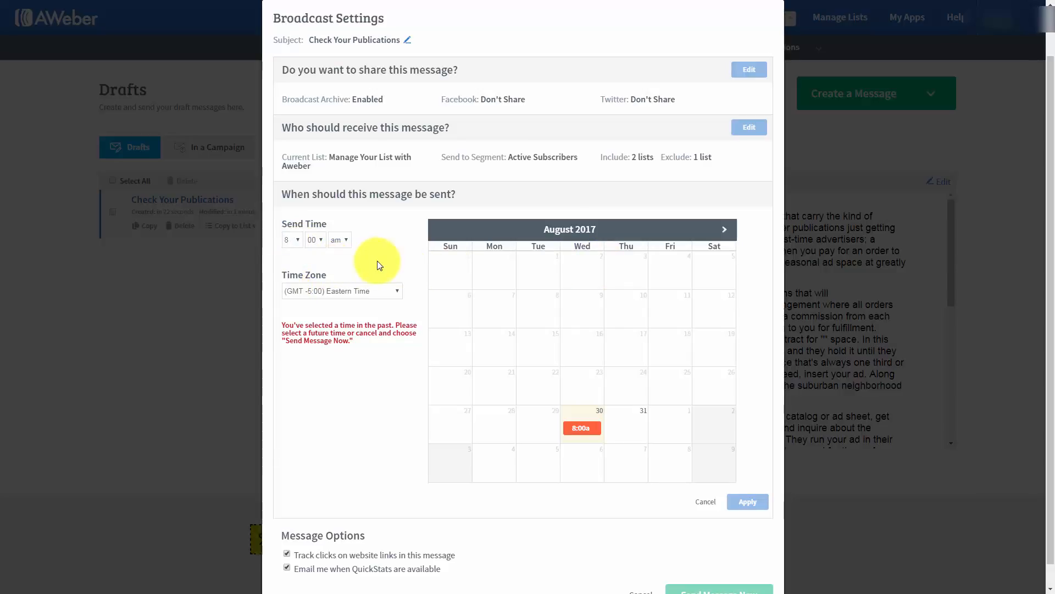
{"action": "left_click", "coordinate": [637, 433]}
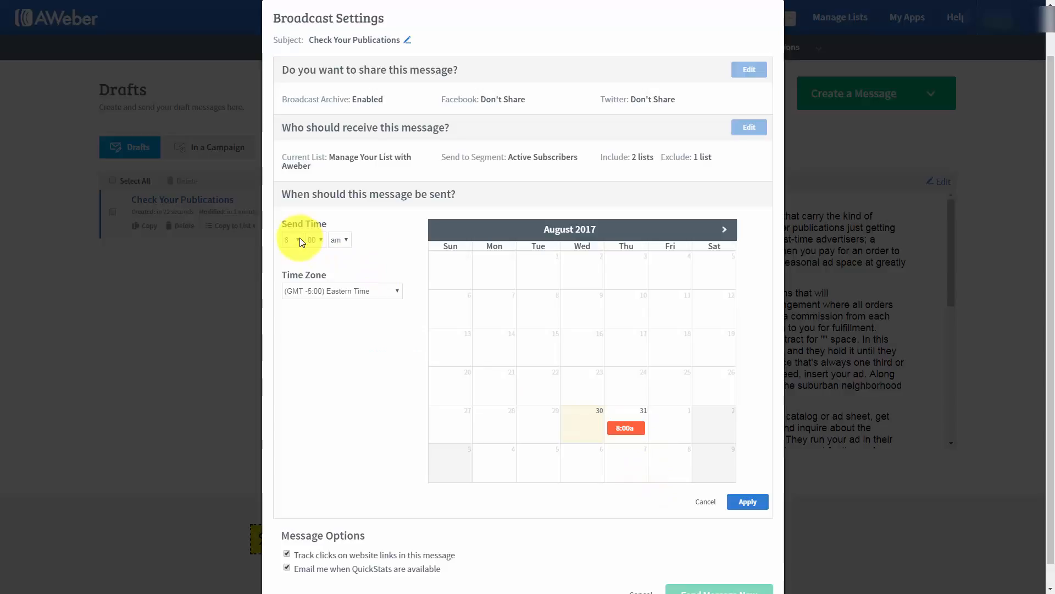
{"action": "left_click", "coordinate": [725, 229]}
{"action": "left_click", "coordinate": [726, 231]}
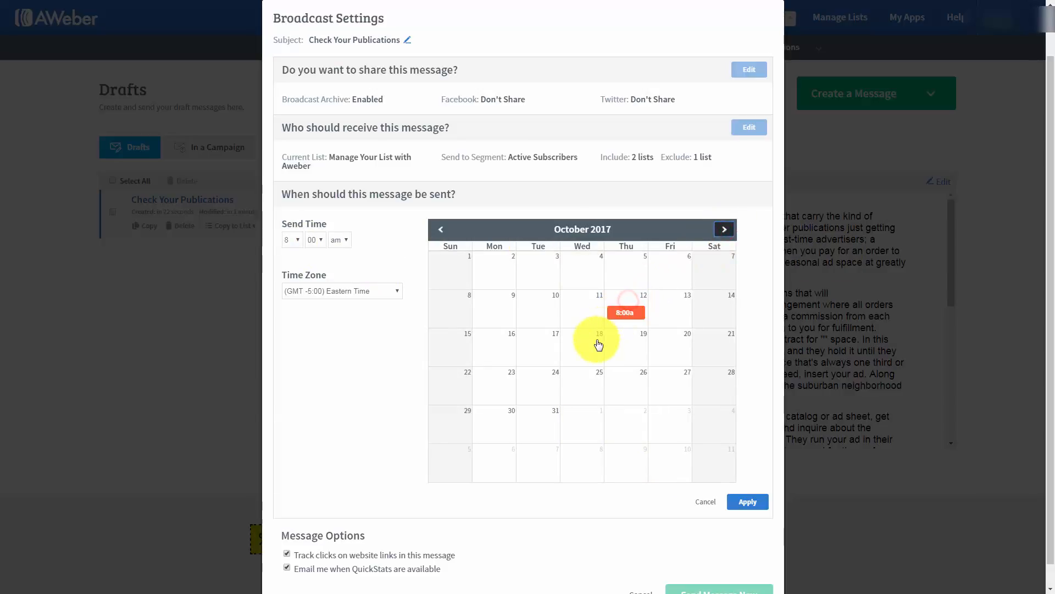
{"action": "left_click", "coordinate": [440, 228]}
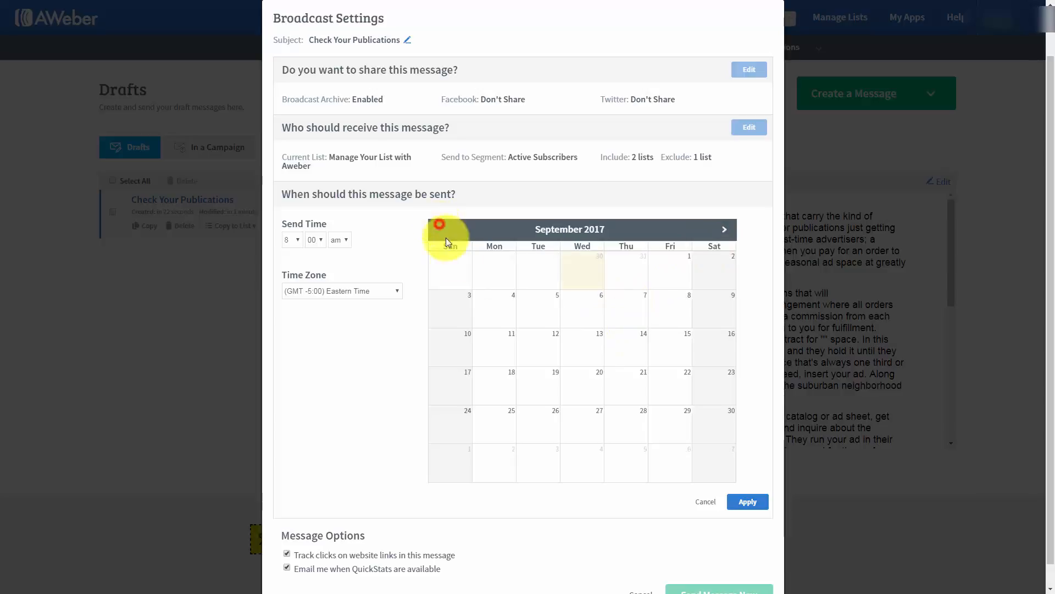
{"action": "left_click", "coordinate": [476, 314]}
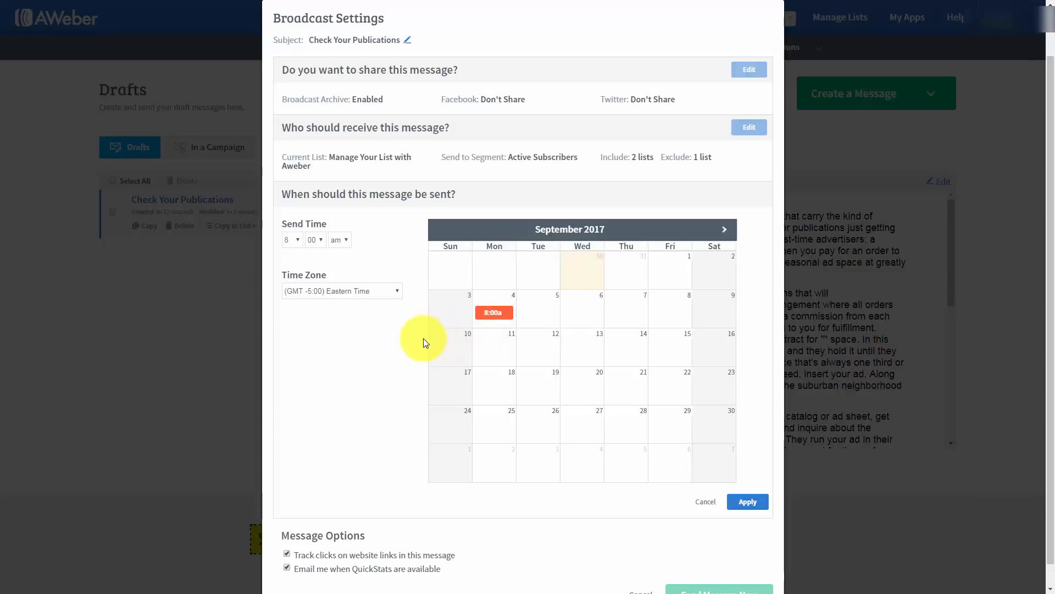
{"action": "scroll", "coordinate": [385, 352], "scroll_direction": "down", "scroll_amount": 1}
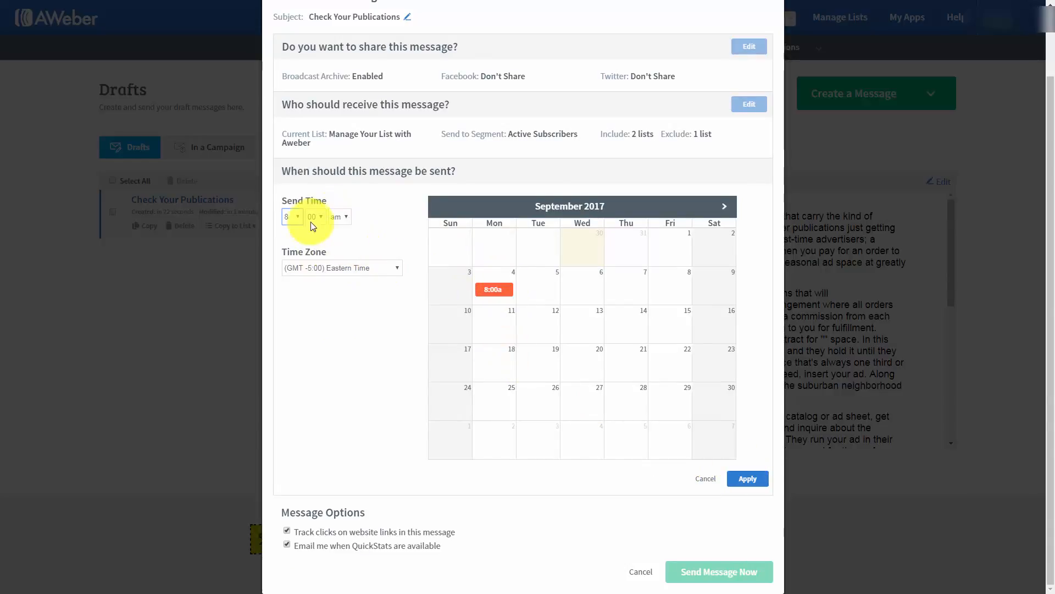
{"action": "left_click", "coordinate": [706, 478]}
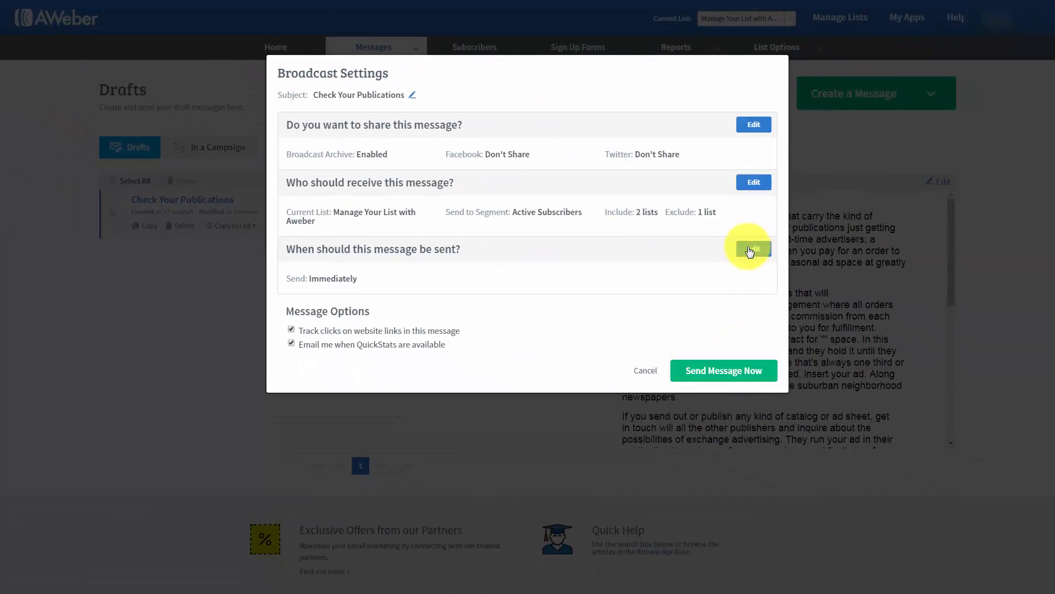
- Set the send date to September 6, 2017 at 12:00 AM Eastern Time, and schedule the broadcast
{"action": "left_click", "coordinate": [750, 250]}
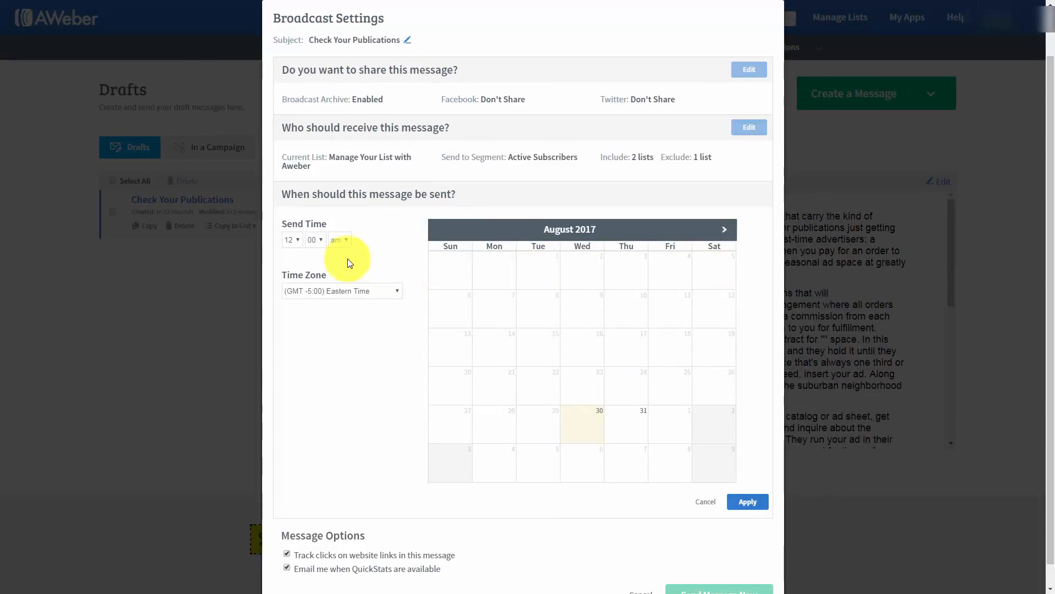
{"action": "left_click", "coordinate": [725, 230]}
{"action": "left_click", "coordinate": [583, 313]}
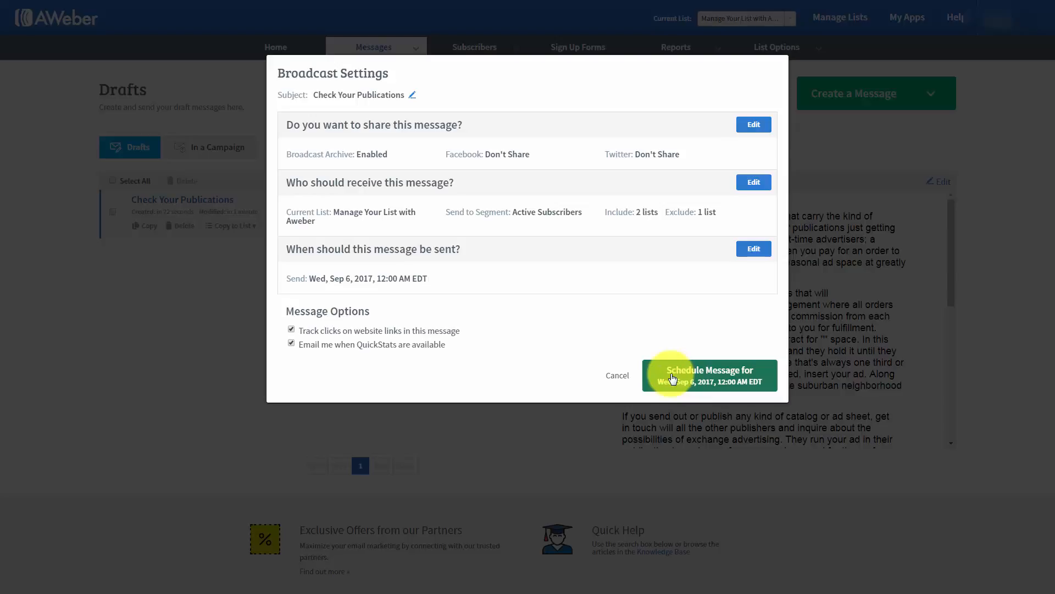
{"action": "left_click", "coordinate": [671, 377]}
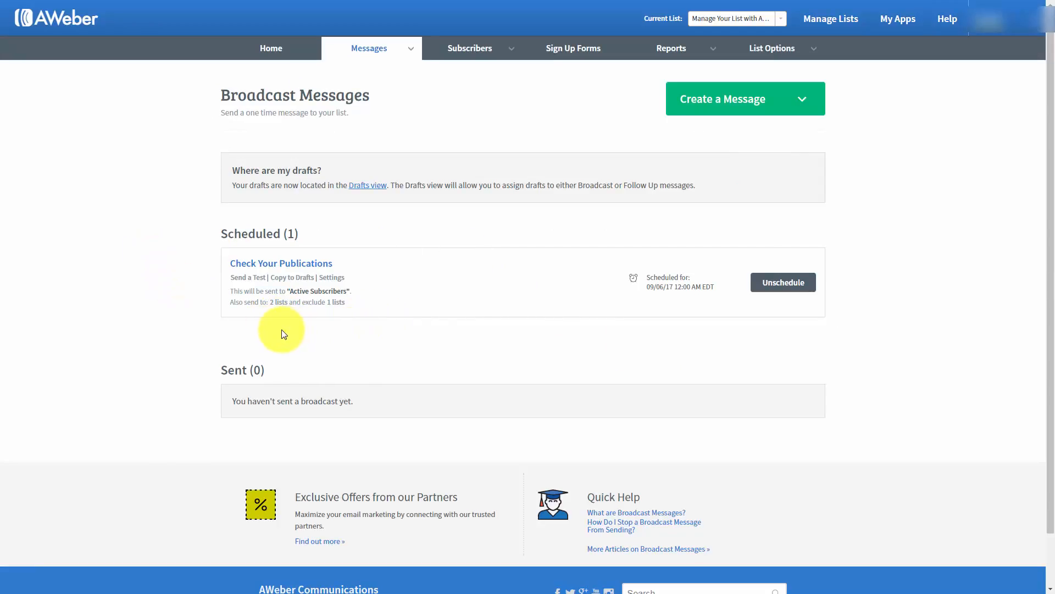
- Unschedule the Check Your Publications broadcast
{"action": "left_click", "coordinate": [776, 284]}
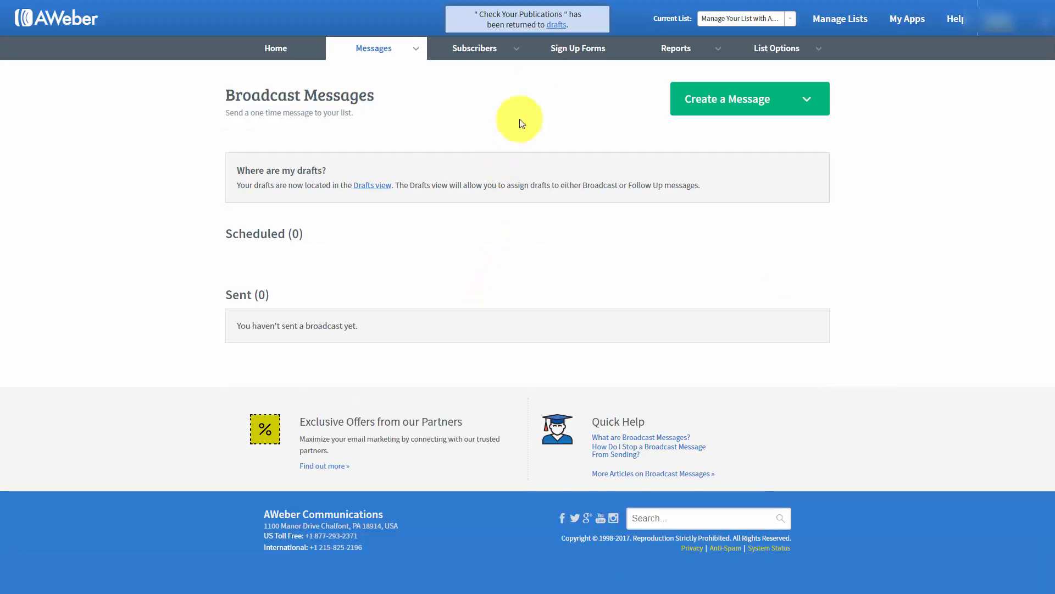